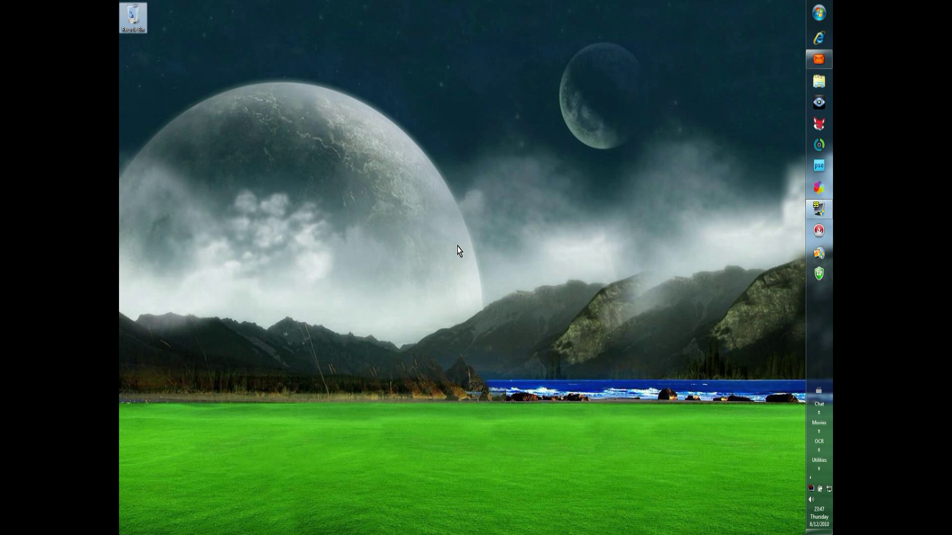
Set the display's screen resolution to 1920 × 1080 and keep the new display settings
right_click(458, 250)
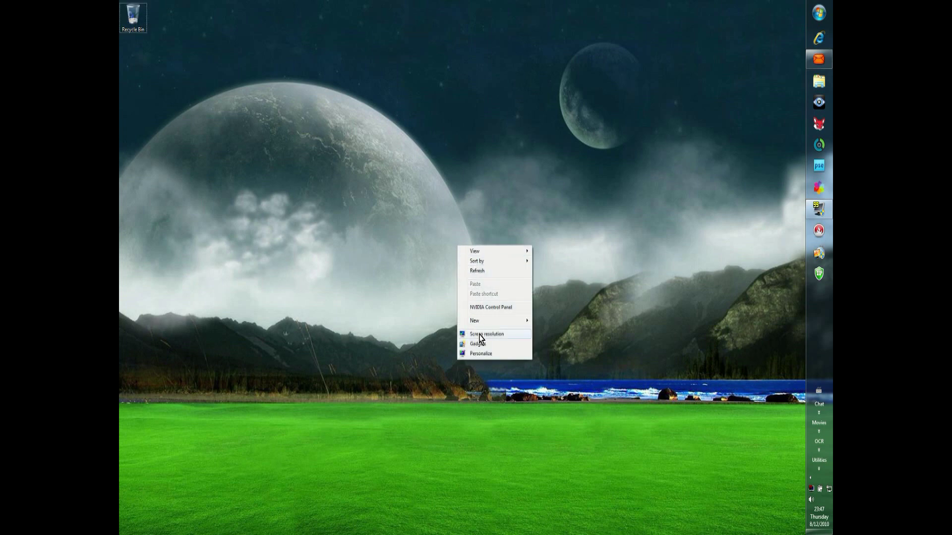
key("super+plus")
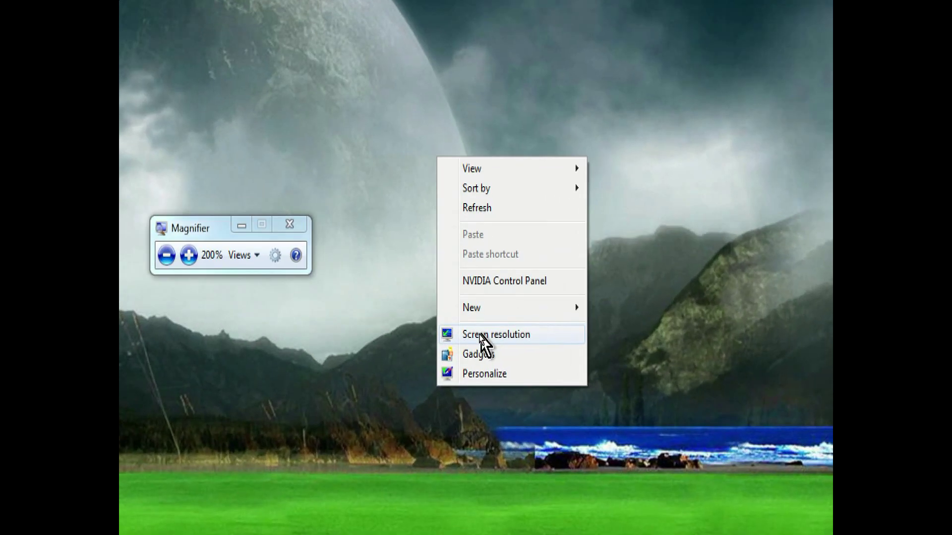
left_click(480, 335)
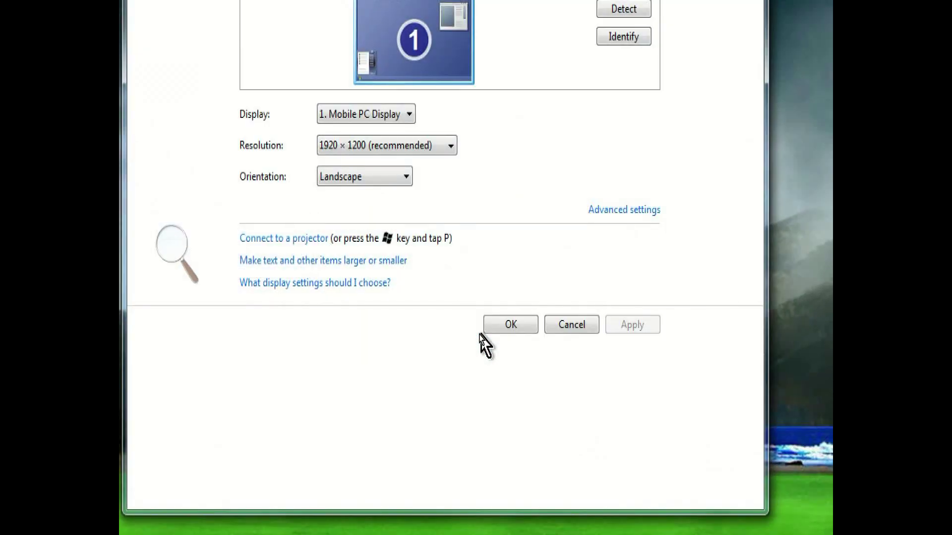
left_click(448, 147)
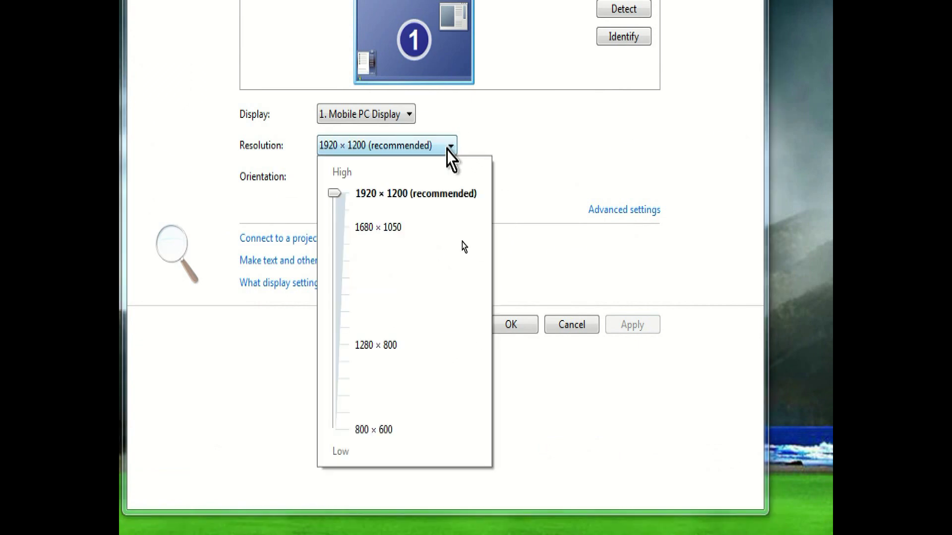
left_click(335, 207)
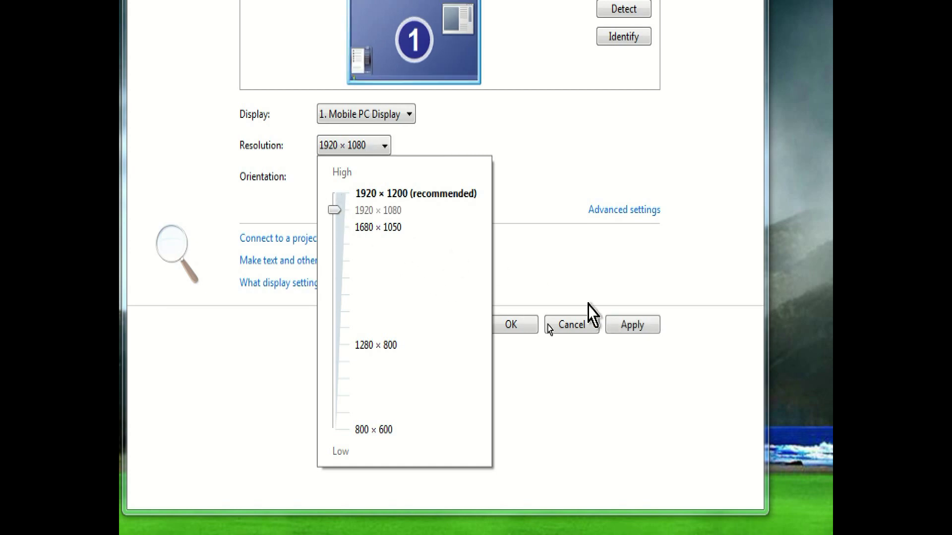
left_click(640, 325)
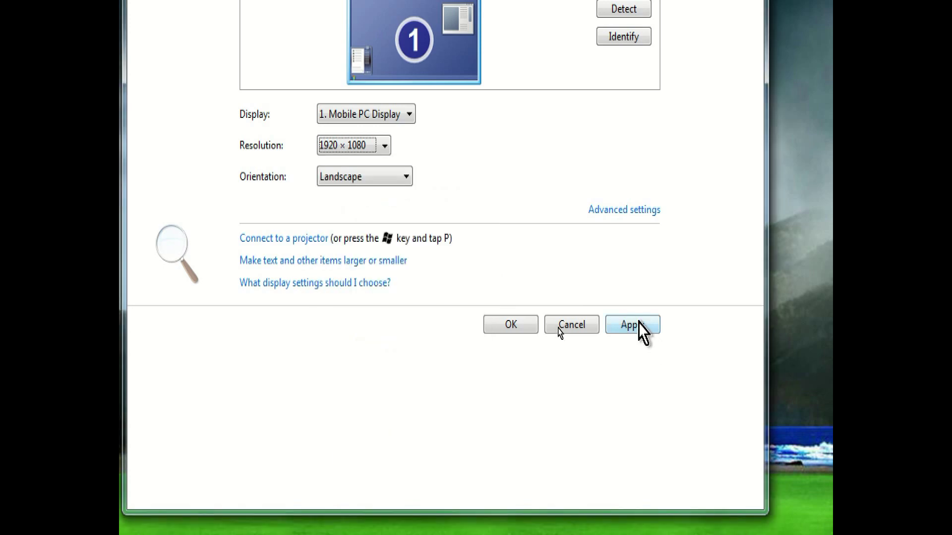
left_click(639, 324)
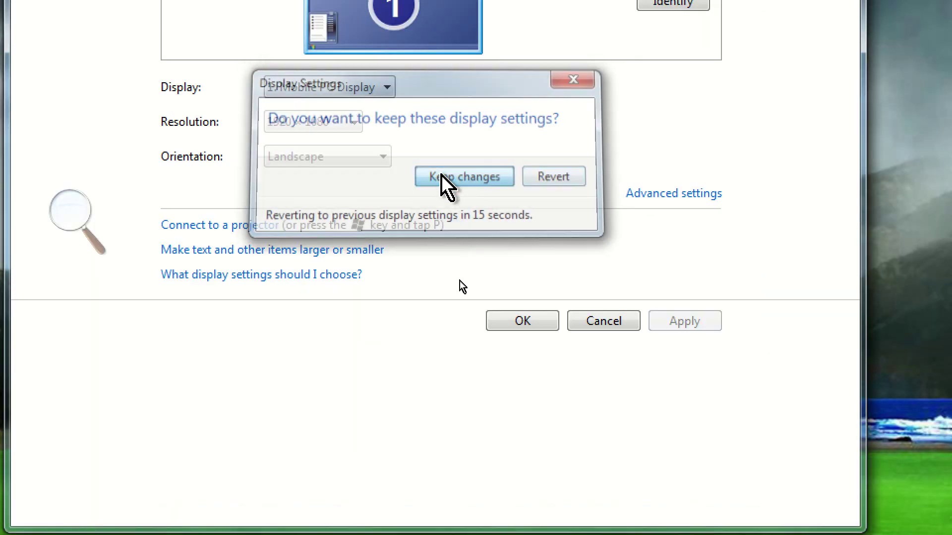
left_click(446, 179)
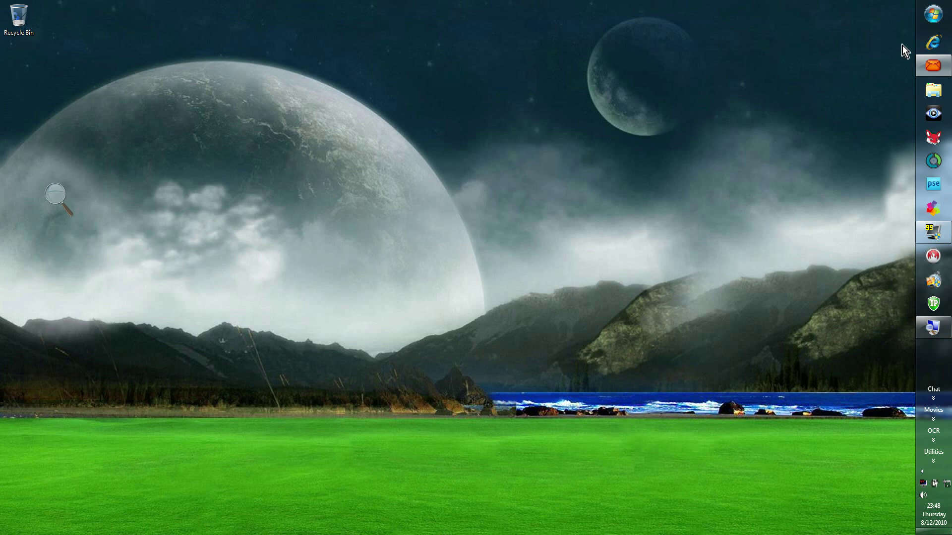
Open the pointer scheme settings of the mouse properties from Control Panel
left_click(933, 15)
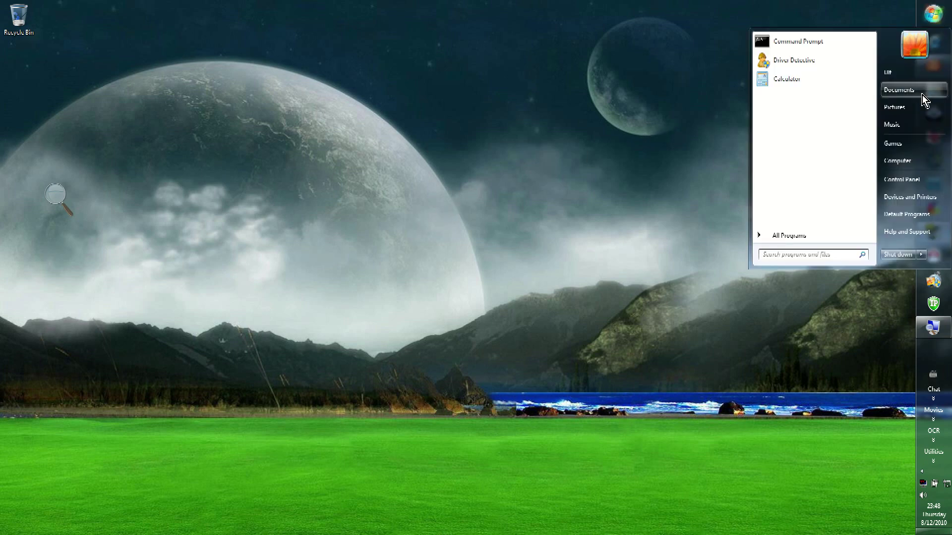
left_click(906, 184)
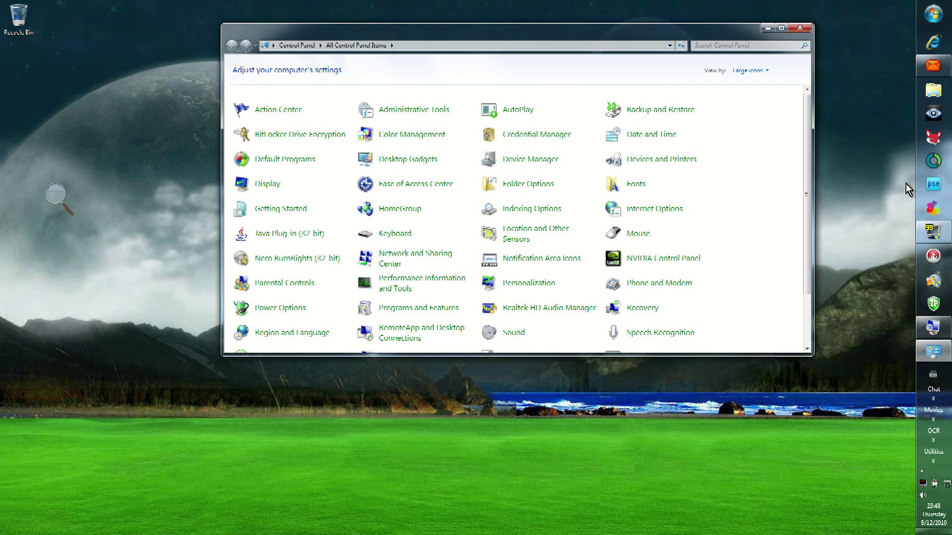
left_click(639, 236)
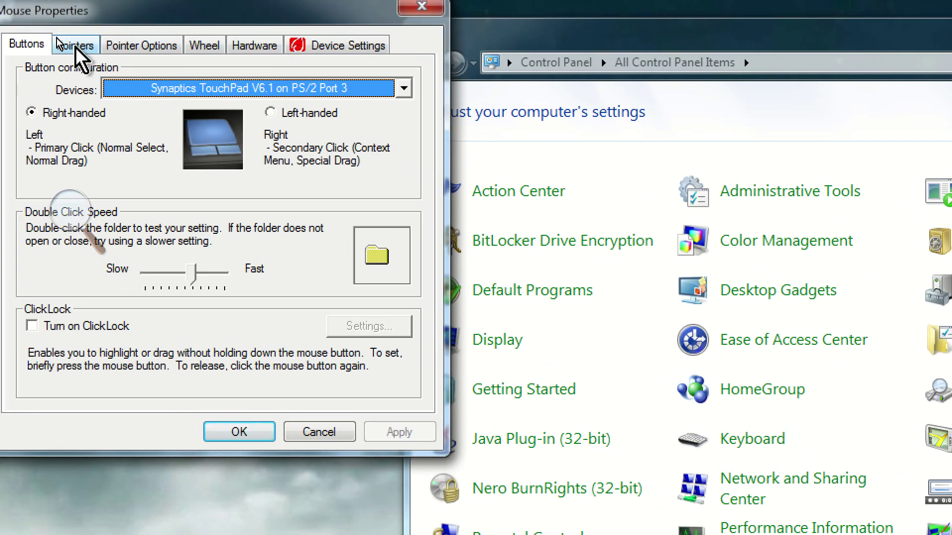
left_click(74, 46)
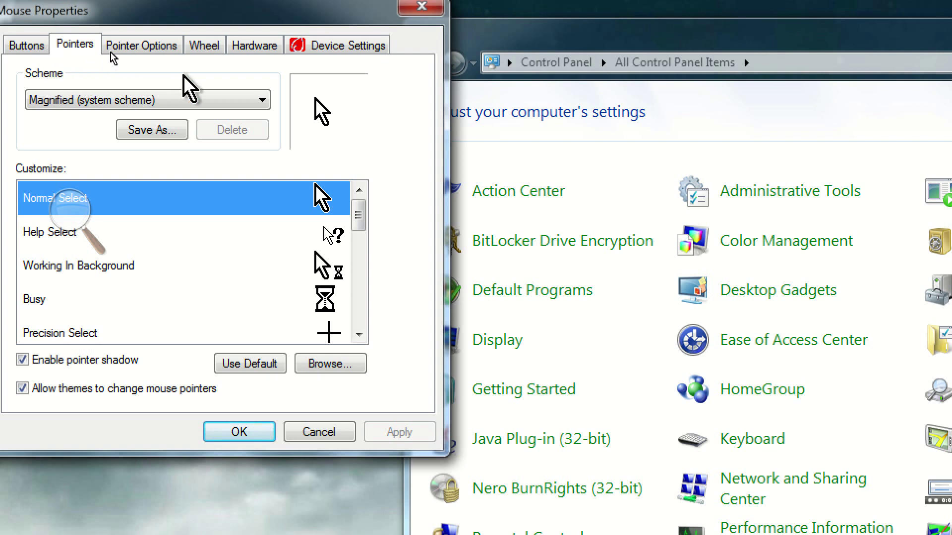
Apply the Windows Aero (system scheme) pointer scheme to the mouse
left_click(263, 100)
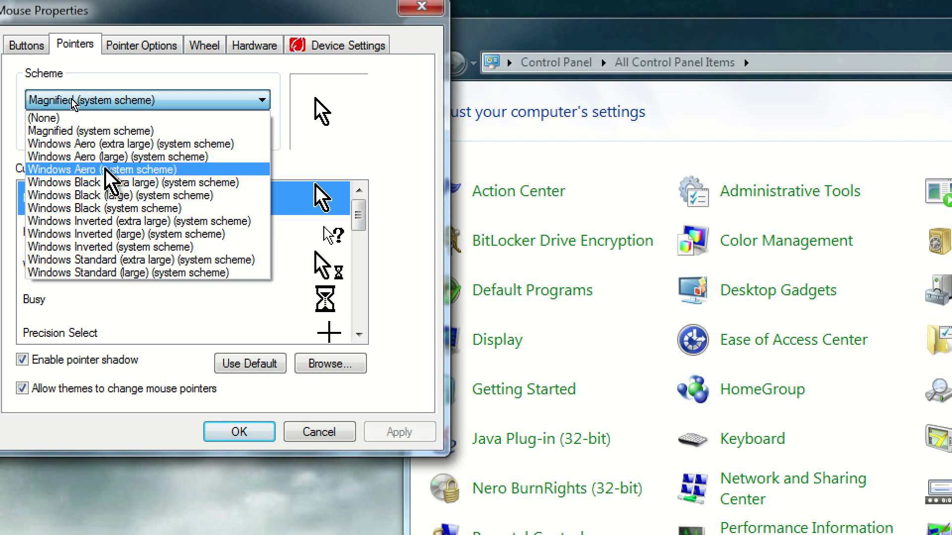
left_click(150, 171)
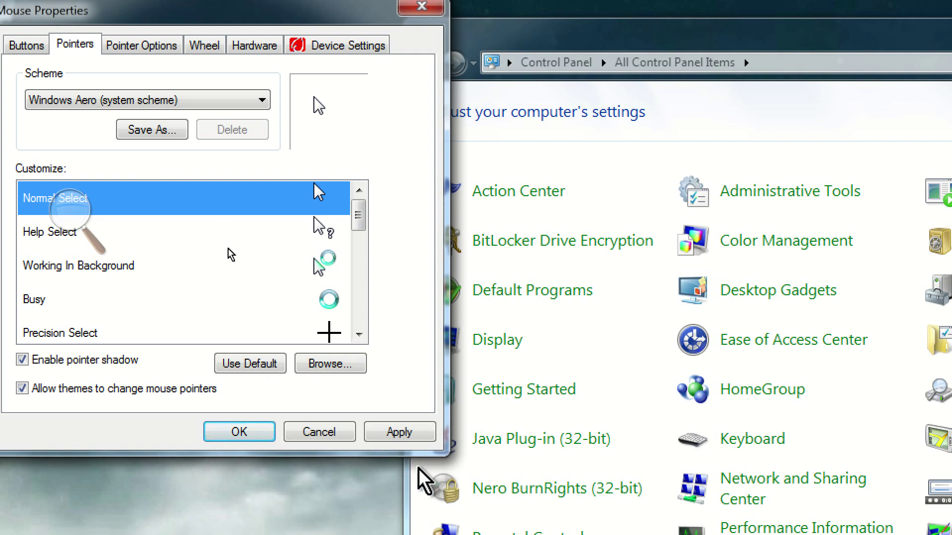
left_click(400, 432)
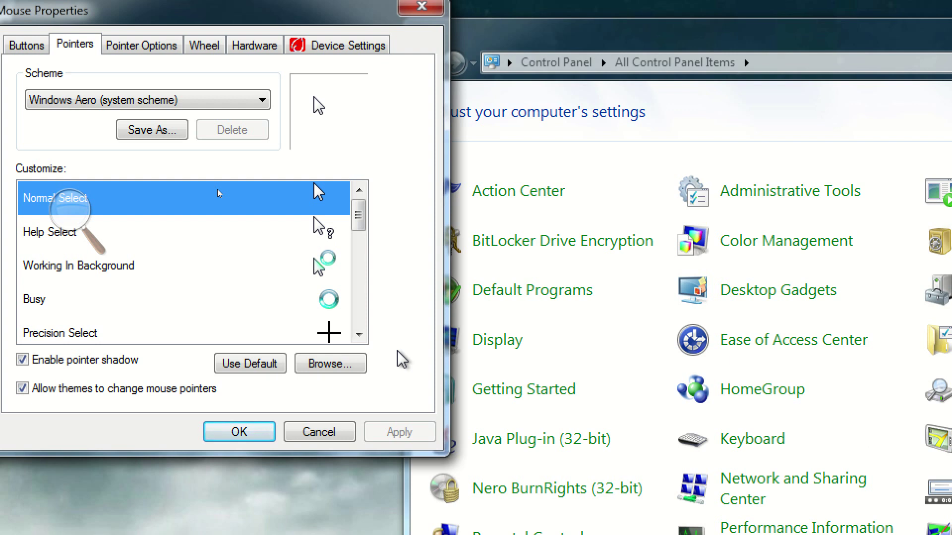
Apply the Magnified (system scheme) pointer scheme, accept the mouse properties and close Control Panel
left_click(262, 101)
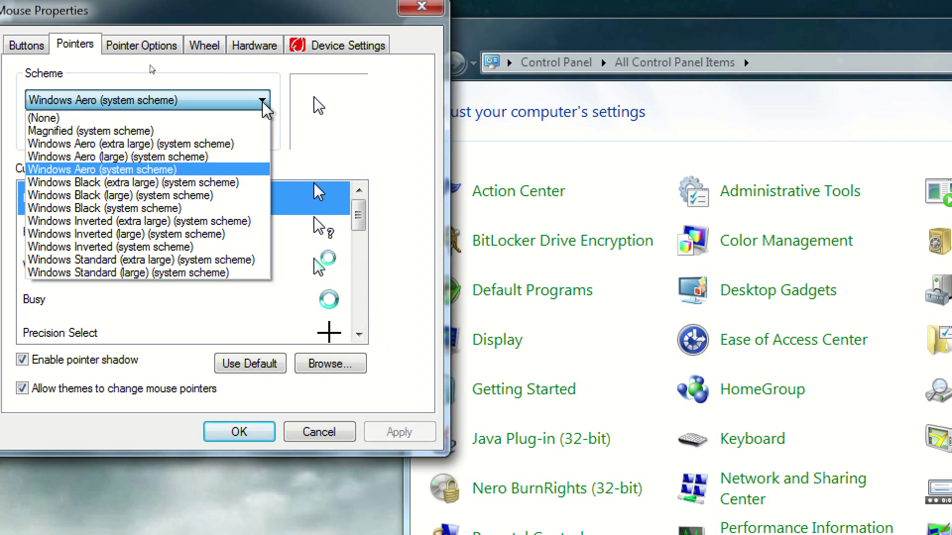
left_click(66, 131)
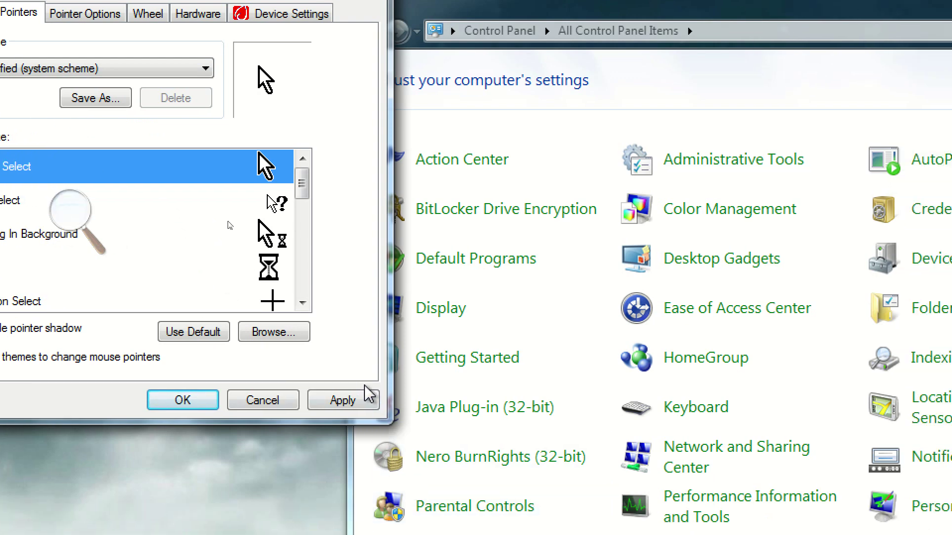
left_click(341, 400)
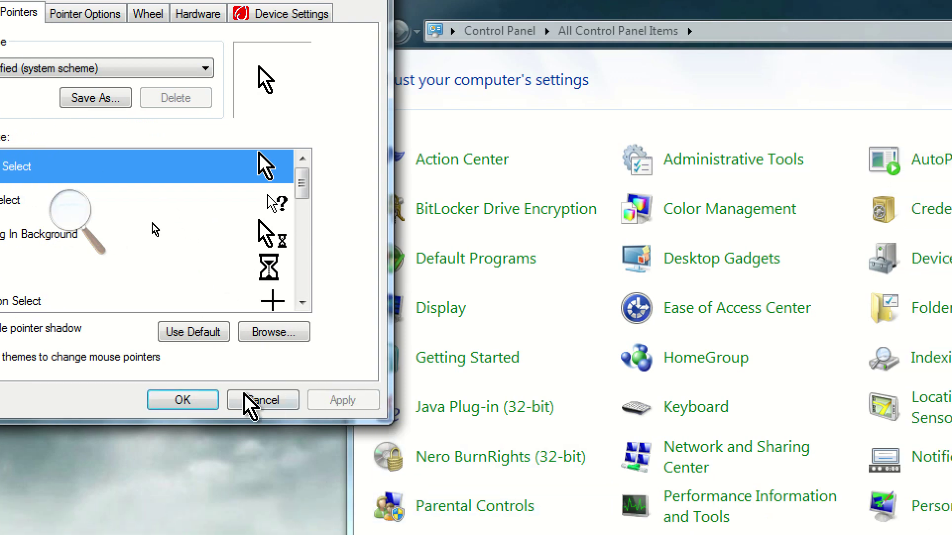
left_click(170, 400)
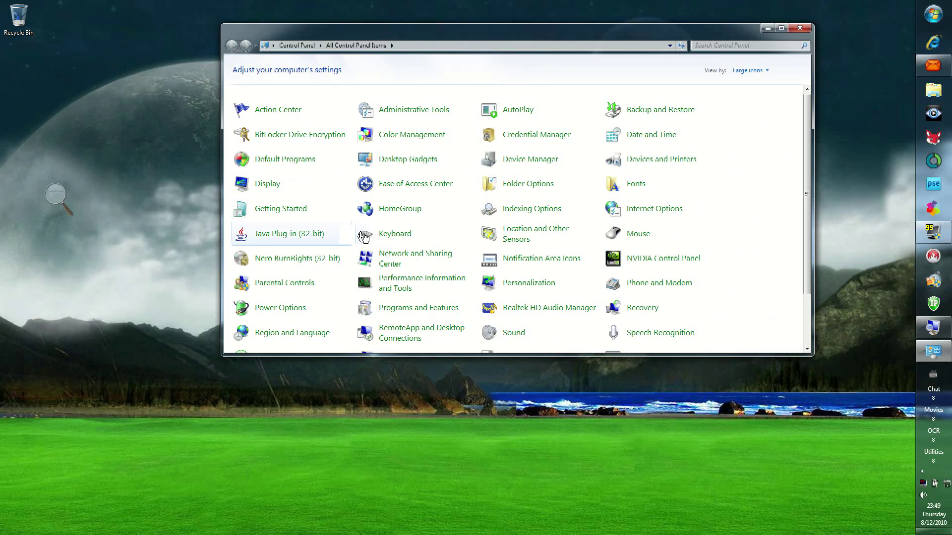
left_click(799, 29)
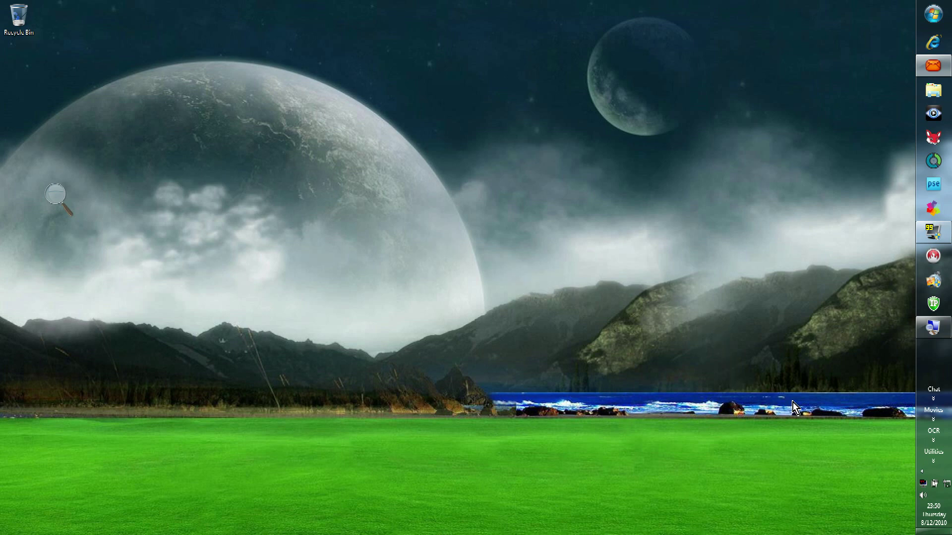
Launch the BisonCam webcam program from the Utilities collection, check its camera picture and close it
left_click(936, 461)
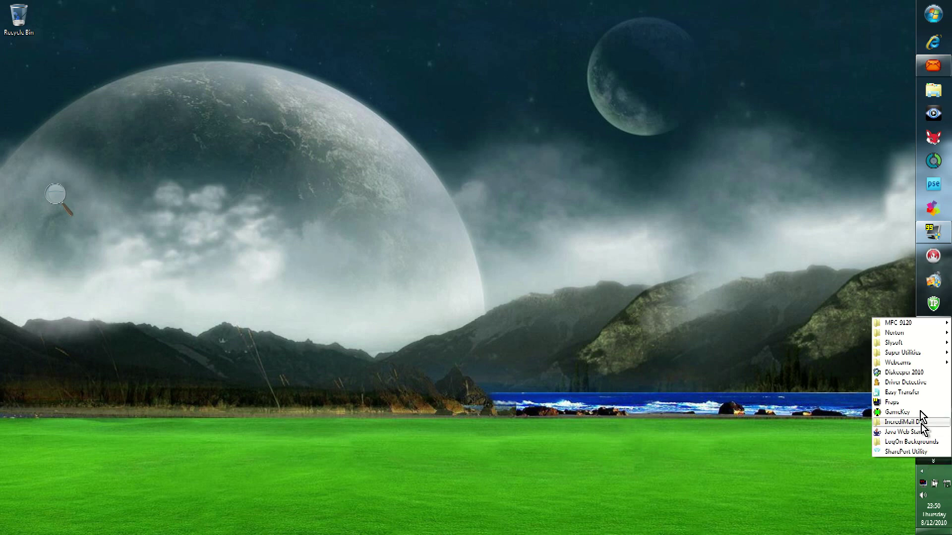
mouse_move(914, 364)
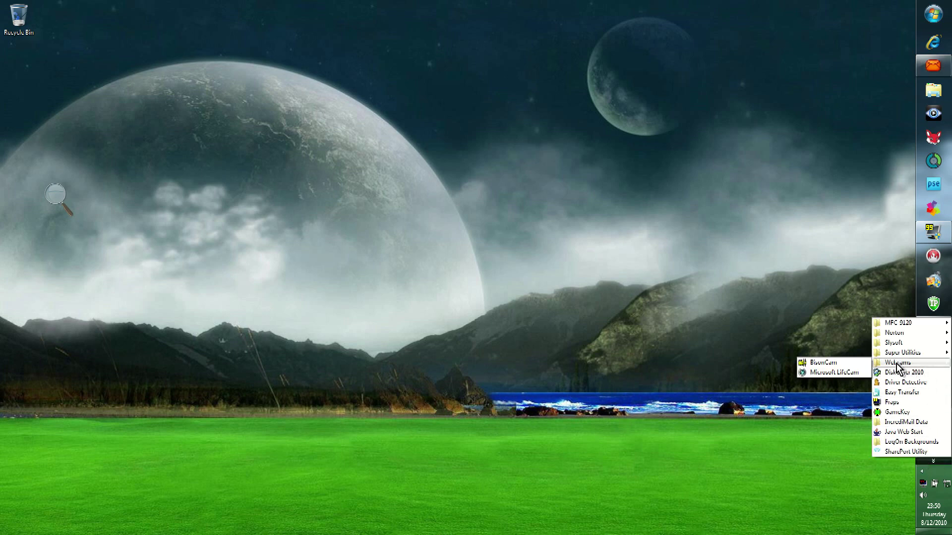
left_click(818, 366)
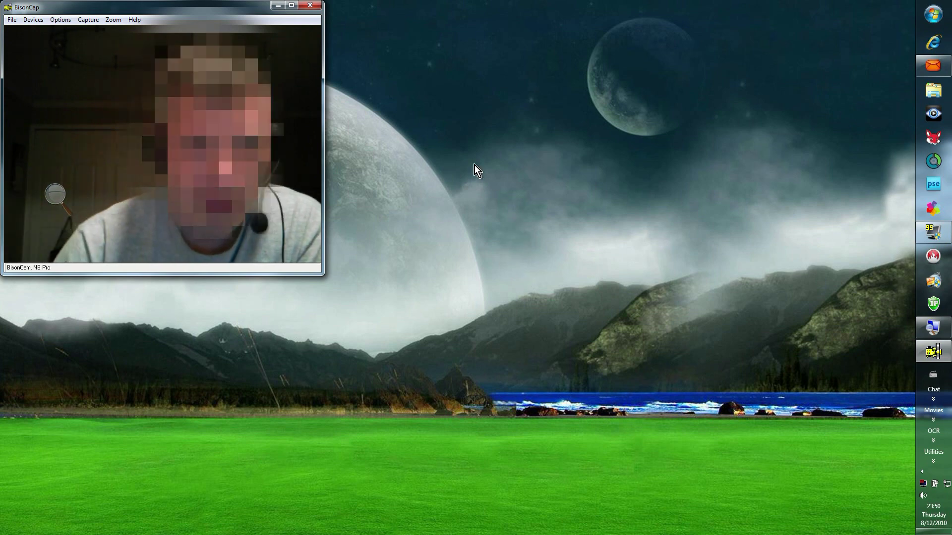
left_click(311, 5)
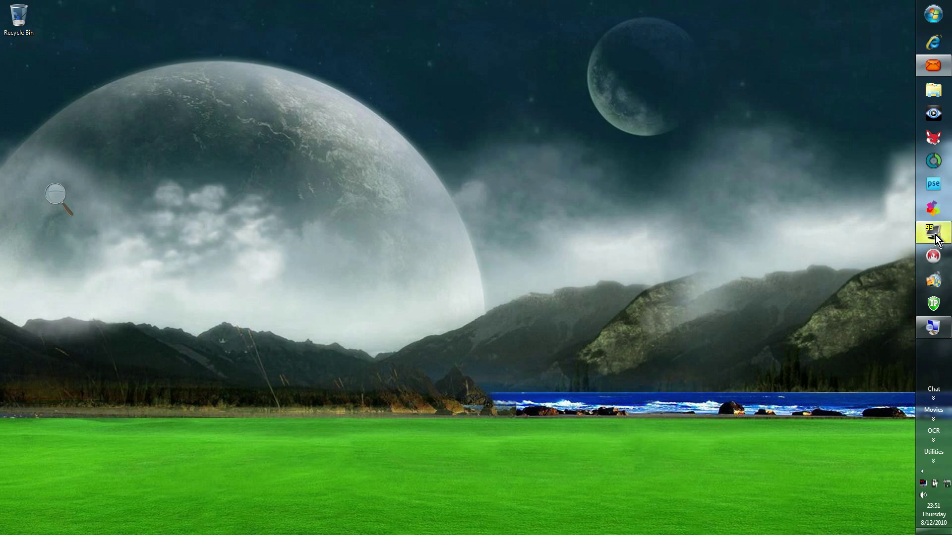
Switch to Fraps and go from its general options to the FPS settings
mouse_move(939, 235)
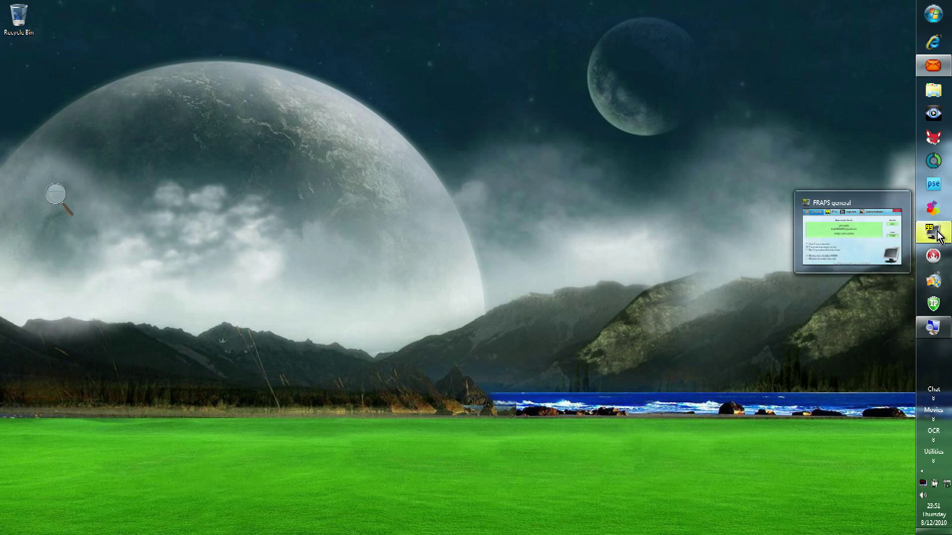
left_click(936, 233)
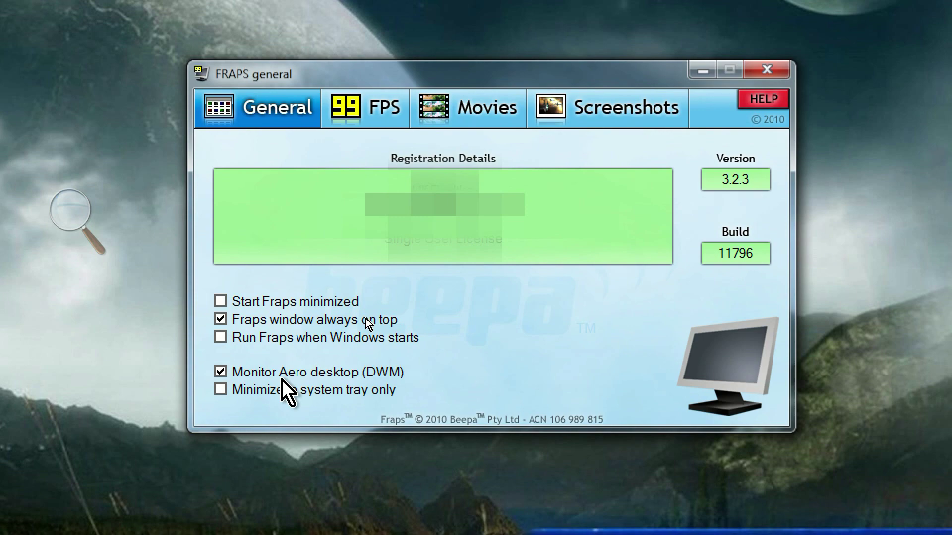
left_click(355, 109)
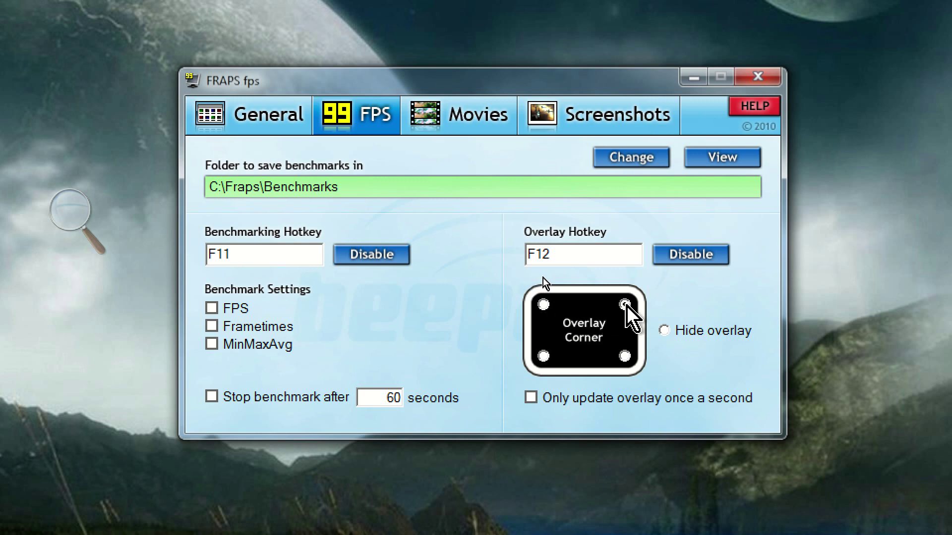
Try the bottom-right and bottom-left overlay corners for the frame rate counter, and set it to Hide overlay
left_click(625, 356)
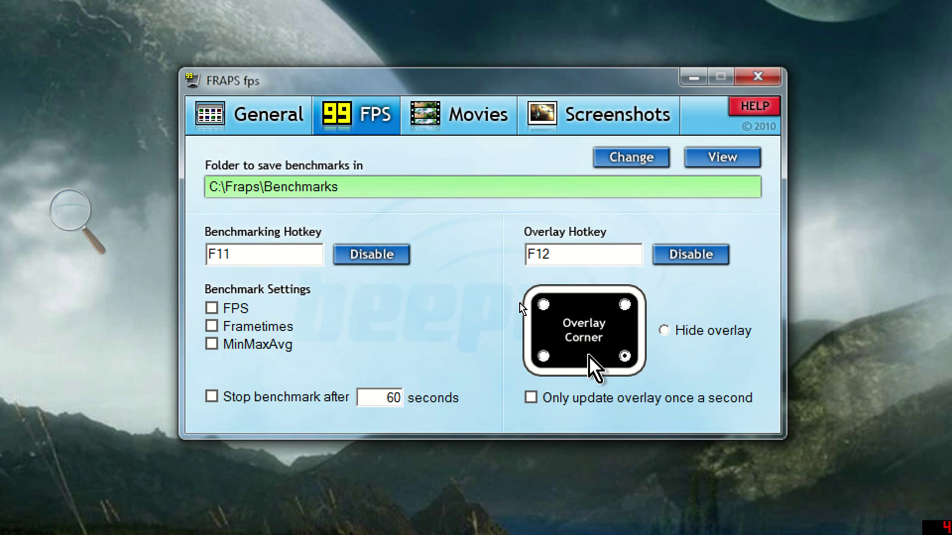
left_click(543, 356)
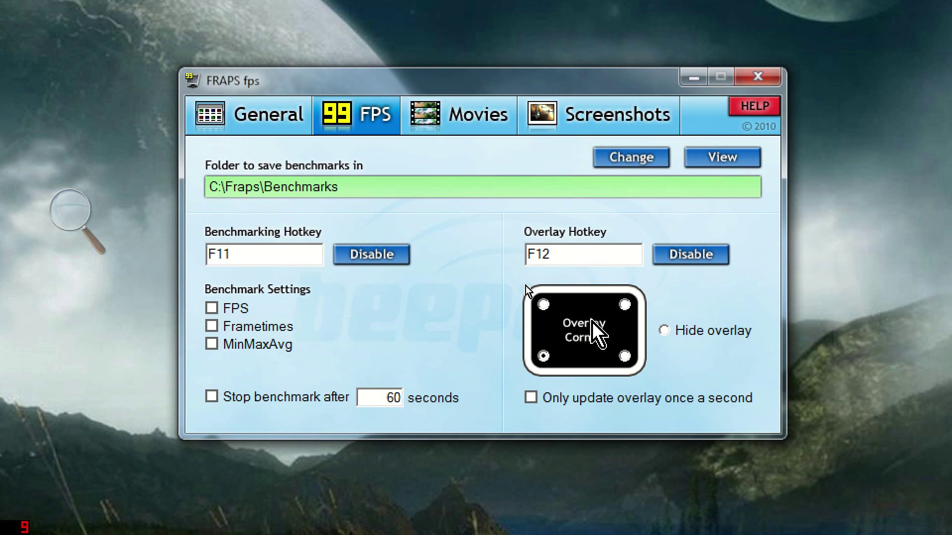
left_click(664, 333)
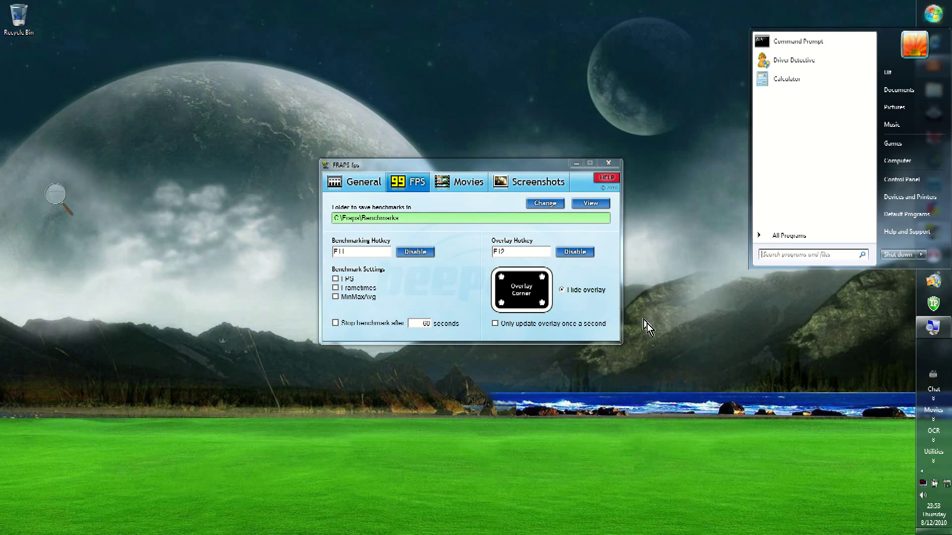
left_click(665, 335)
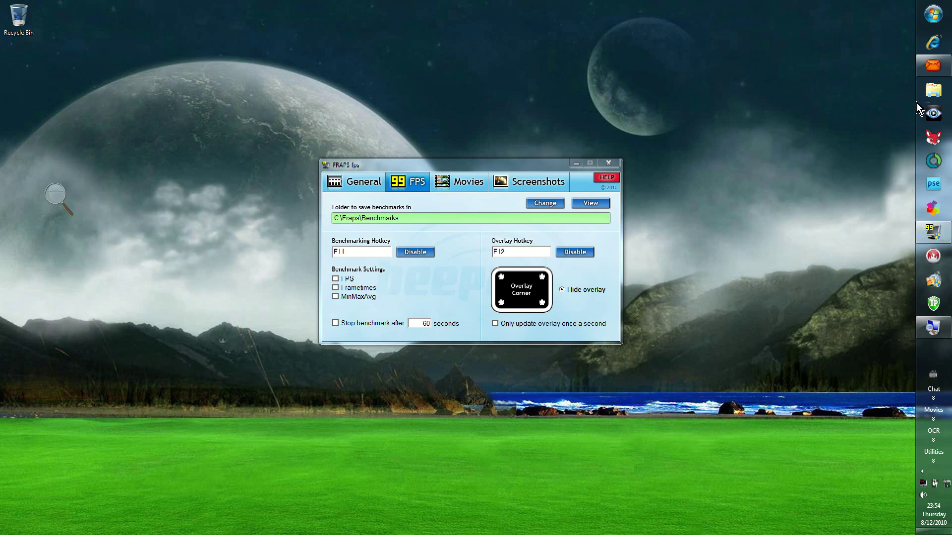
Open the Notification Area Icons settings from Control Panel, minimizing the Fraps window that covers them
left_click(933, 16)
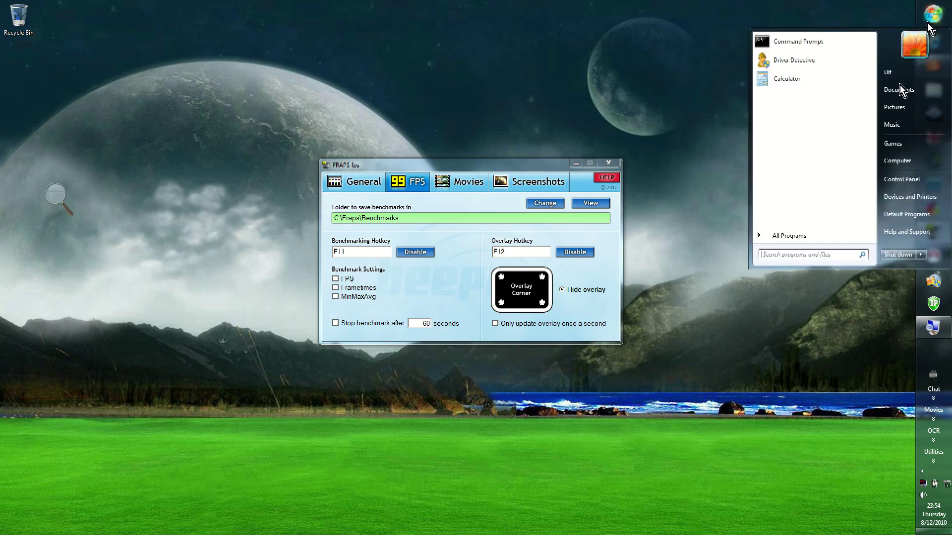
left_click(903, 180)
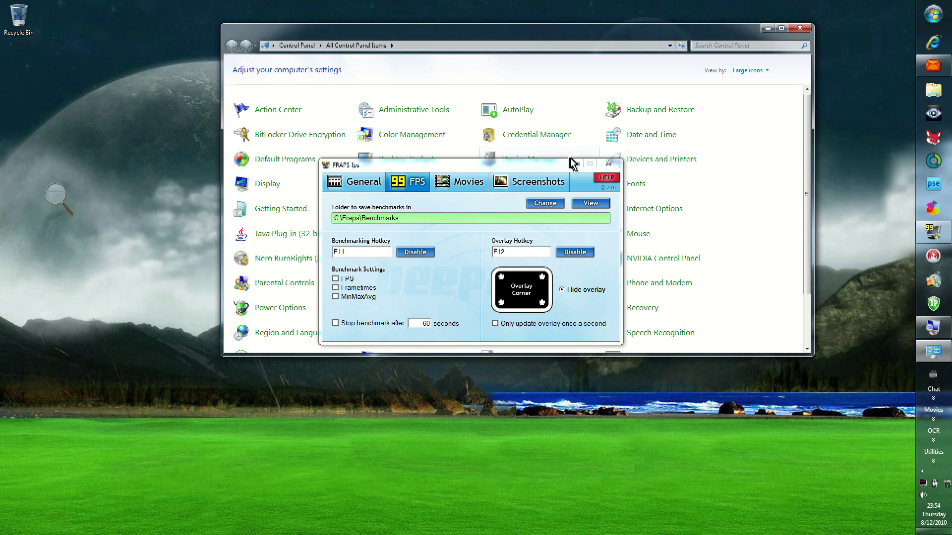
left_click(590, 163)
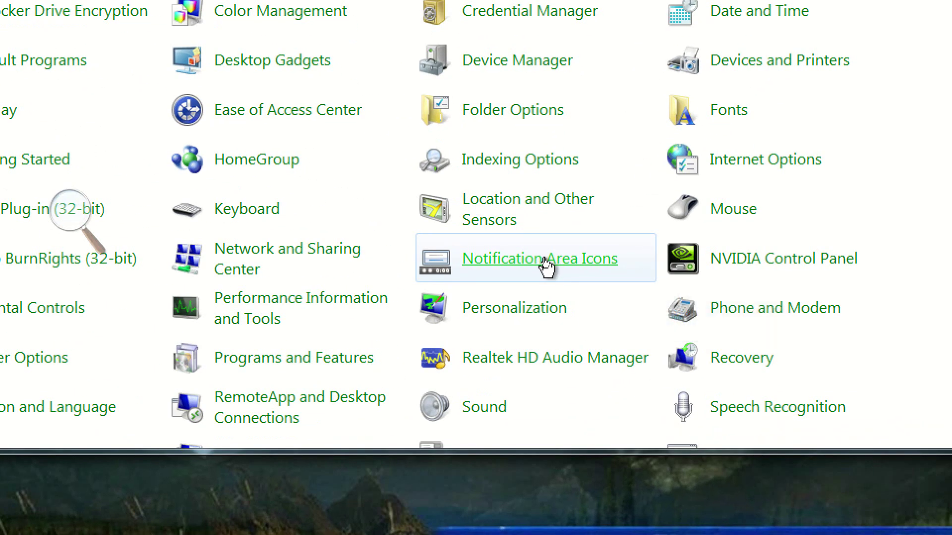
left_click(545, 262)
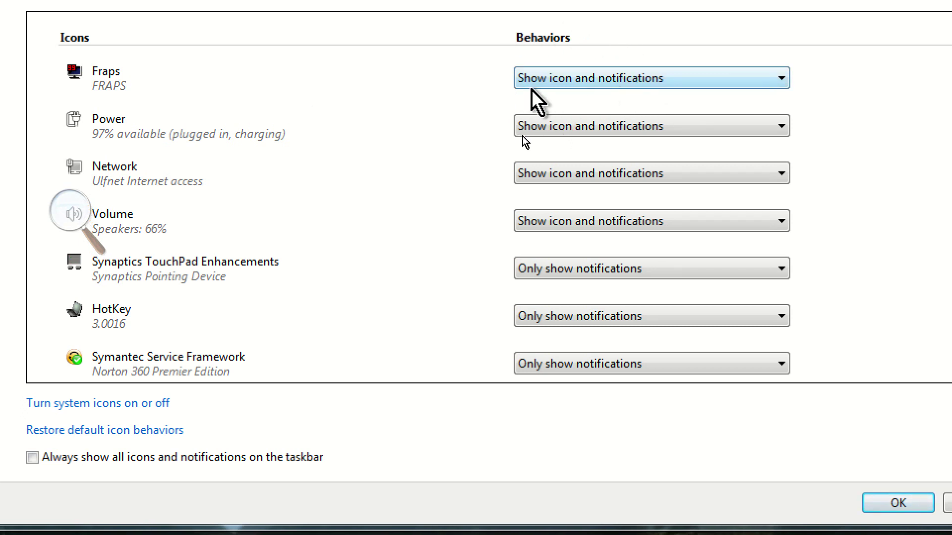
Review the behavior choices for the Fraps notification icon, keep Show icon and notifications, accept the settings and close Control Panel
left_click(783, 78)
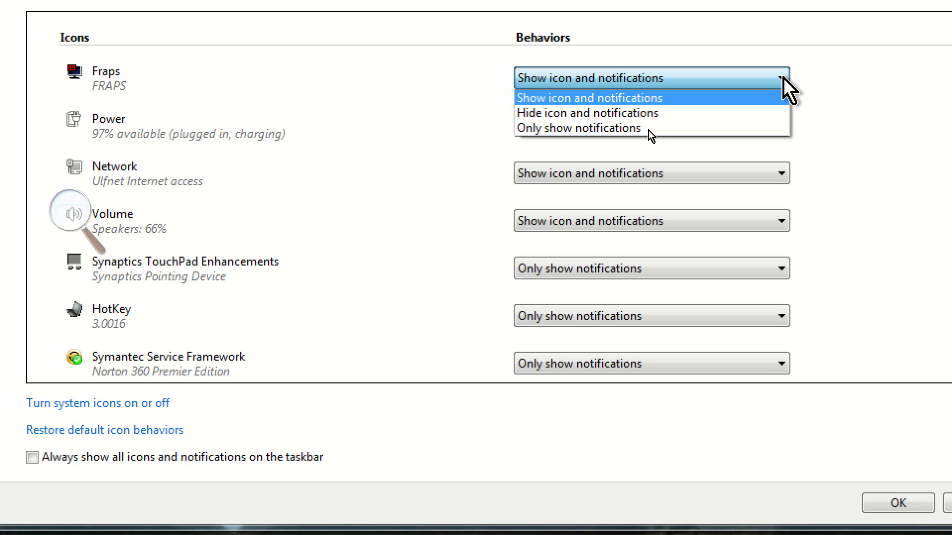
left_click(435, 95)
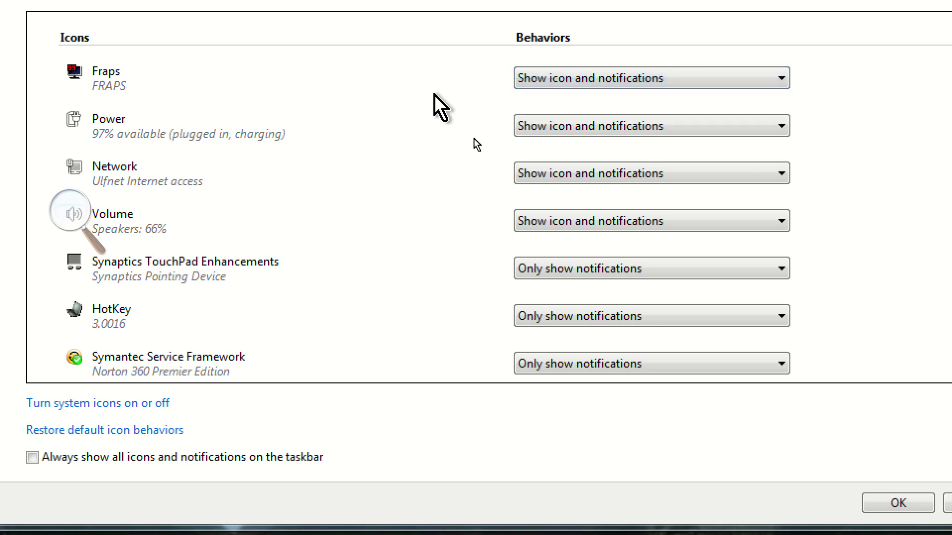
left_click(898, 505)
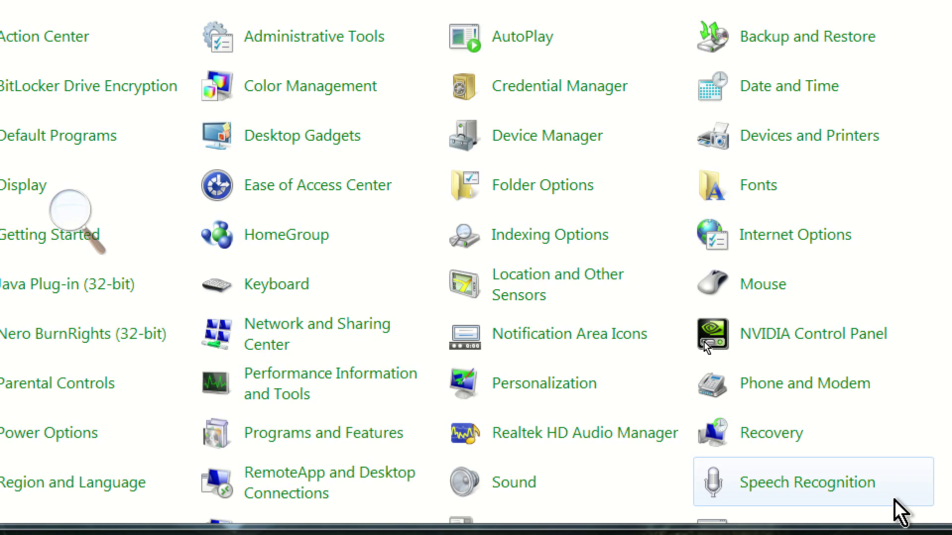
key("super+minus")
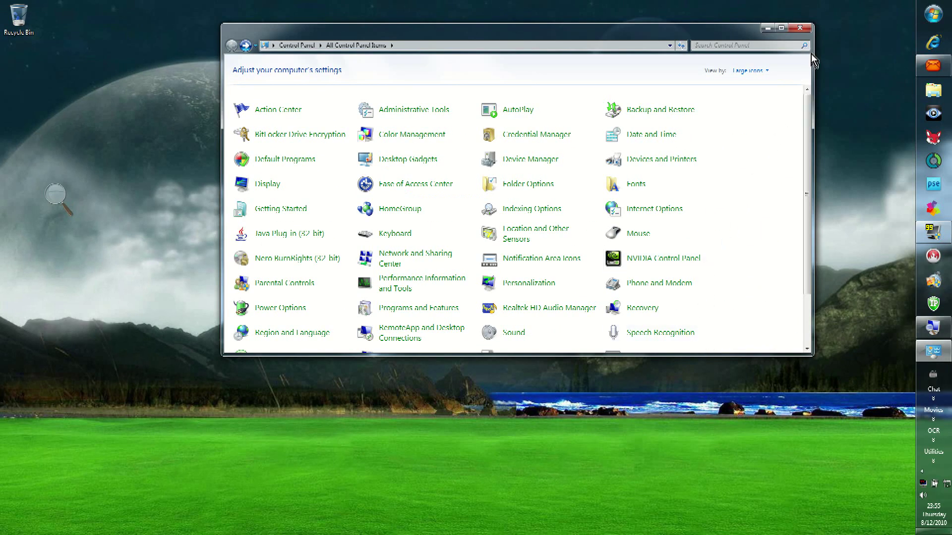
left_click(803, 30)
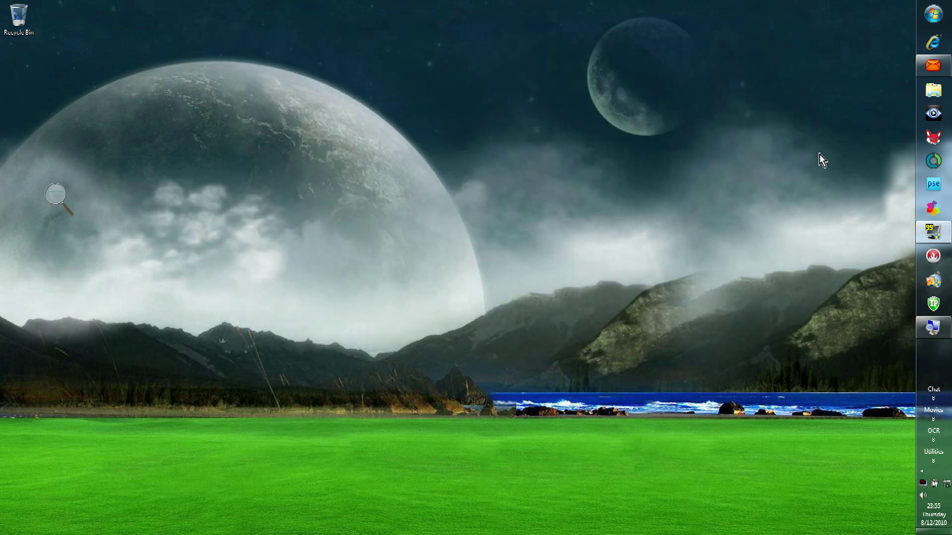
Switch back to Fraps, go to its movie capture settings and open the C:\Fraps\Movies folder where recordings are saved
left_click(937, 237)
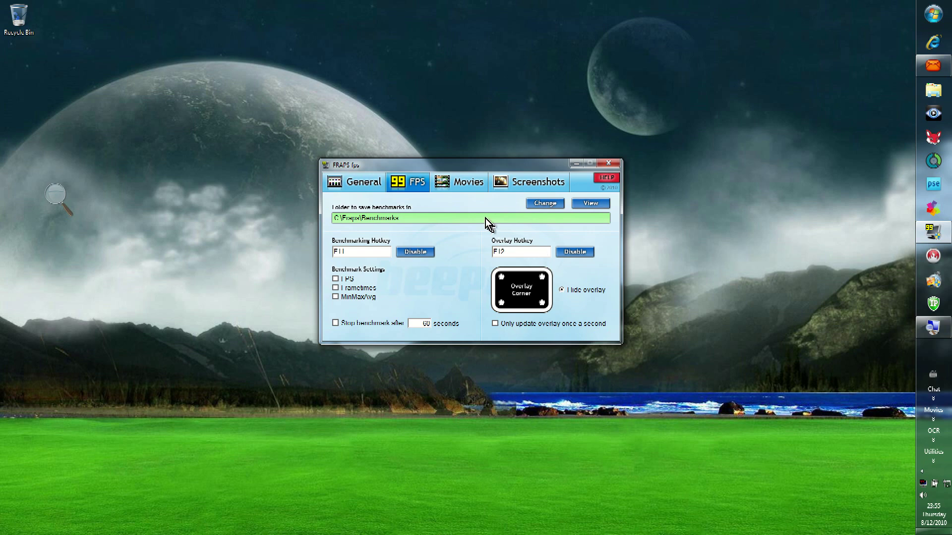
left_click(459, 186)
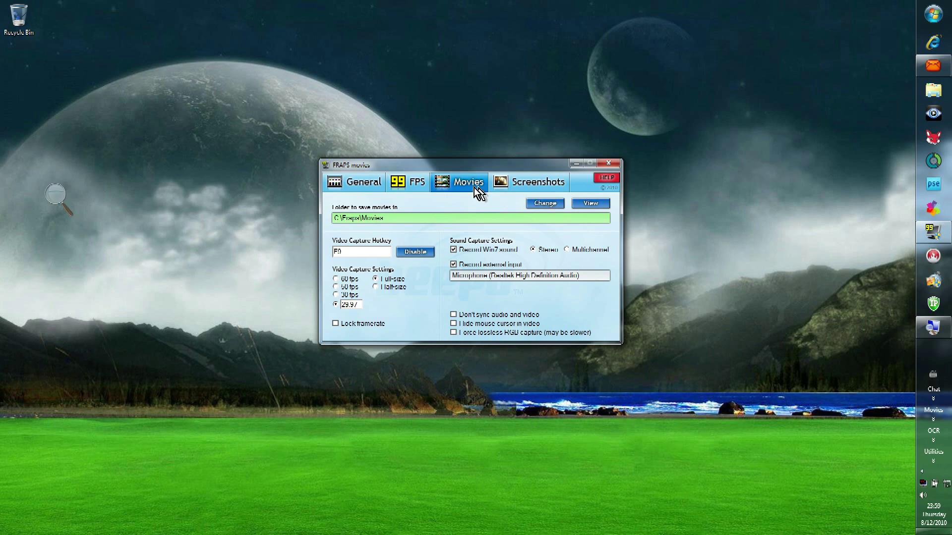
left_click(591, 204)
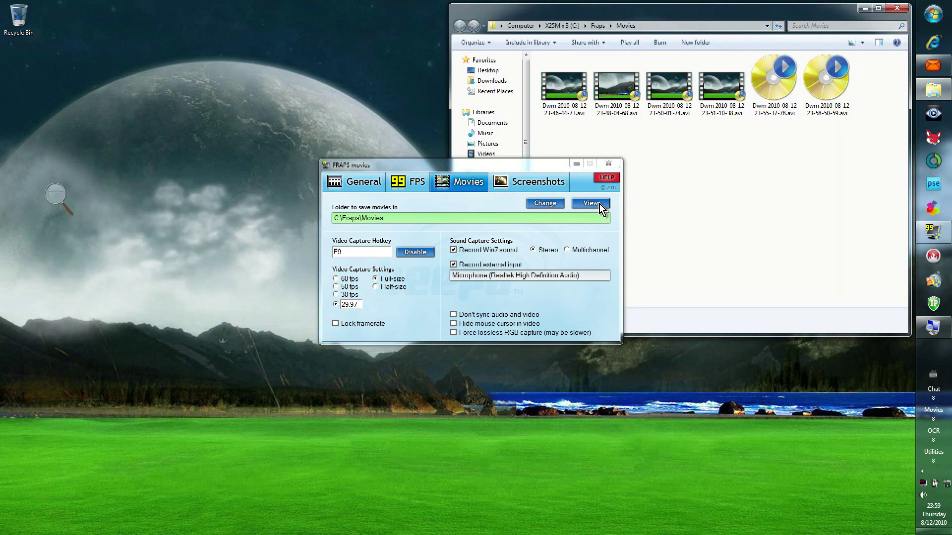